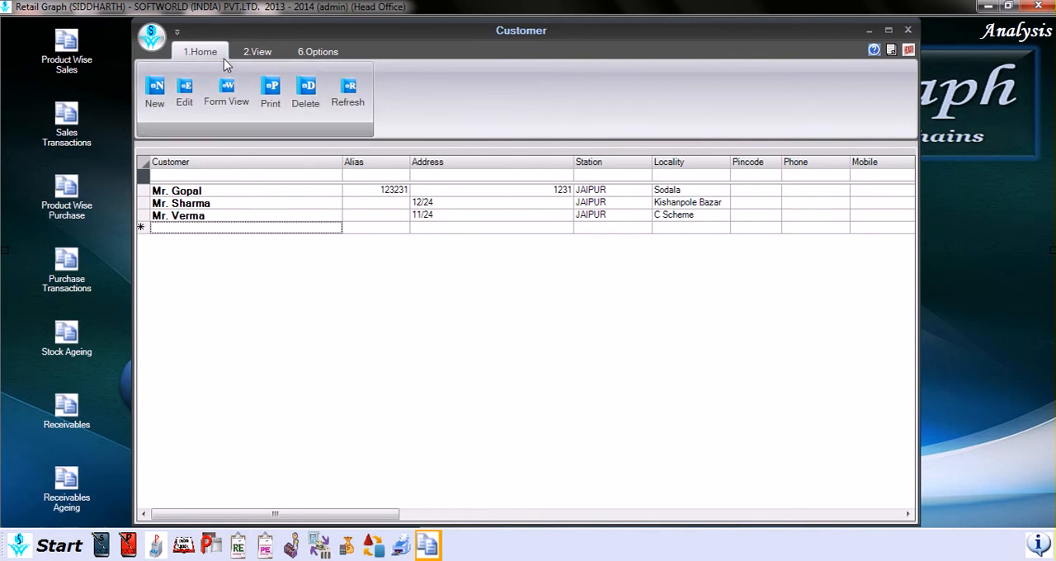
click(251, 56)
click(314, 52)
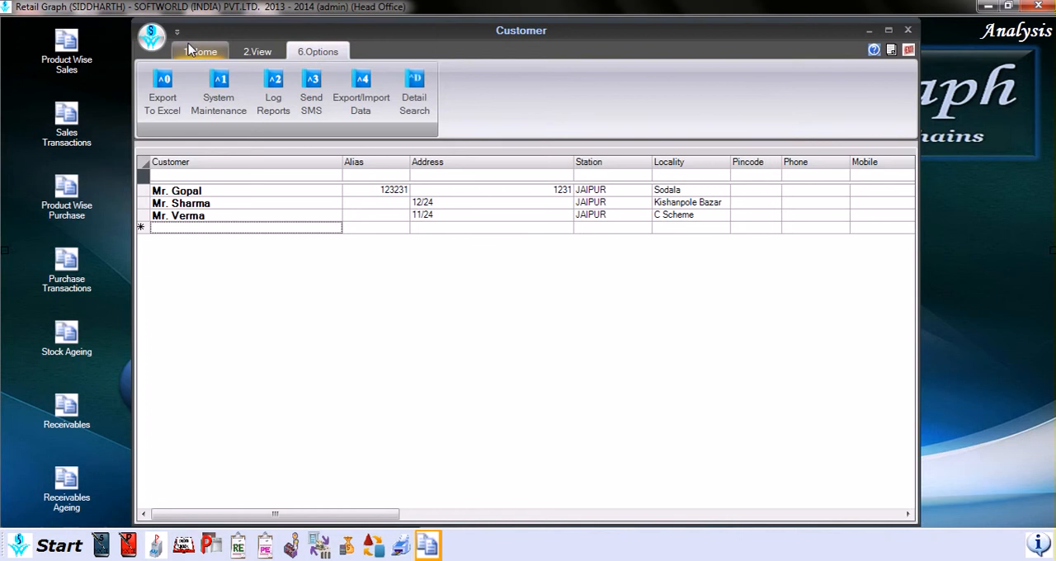
click(203, 54)
click(251, 57)
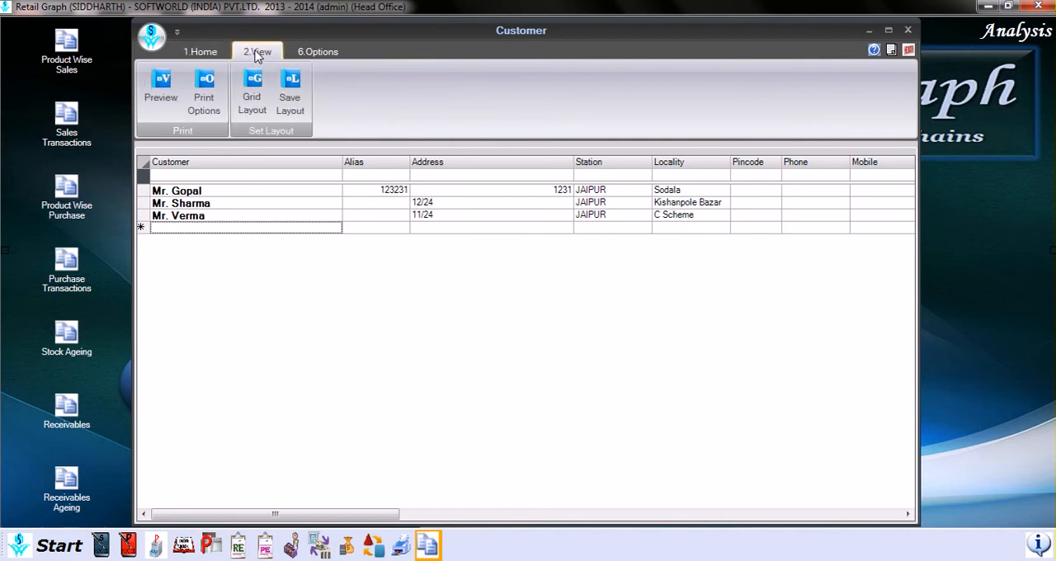
click(315, 52)
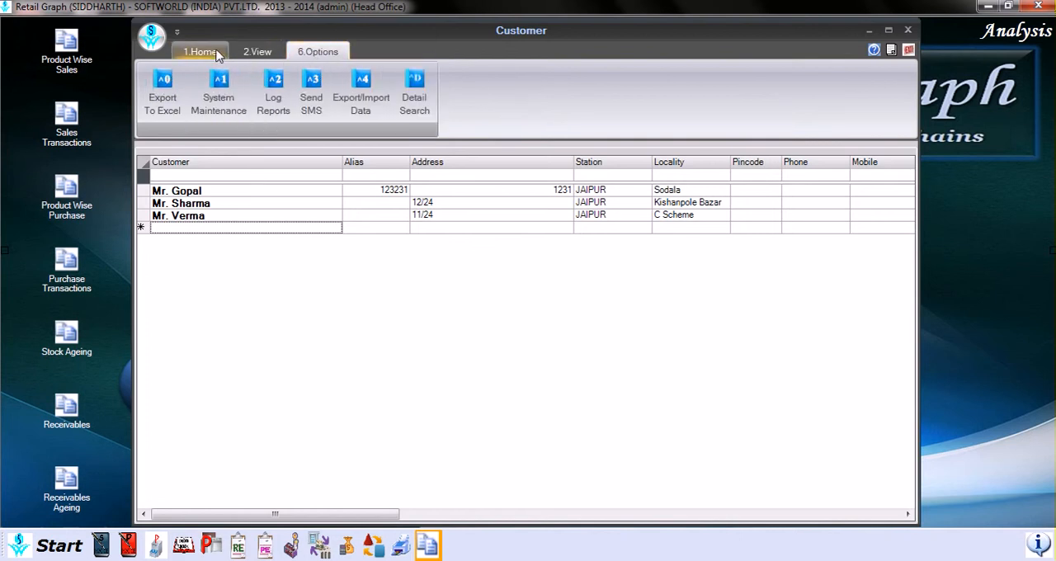
click(217, 54)
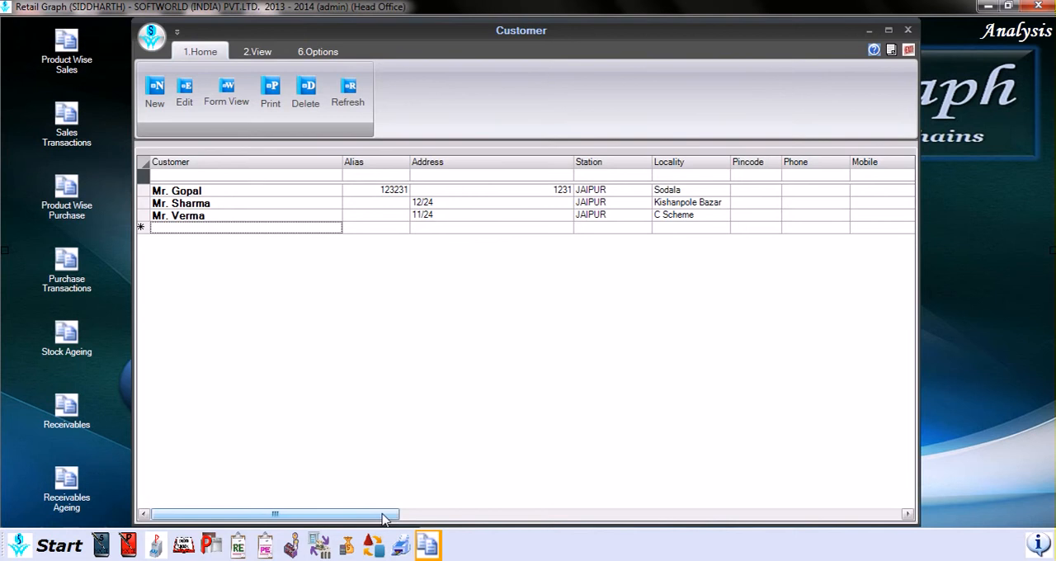
drag(382, 519, 322, 513)
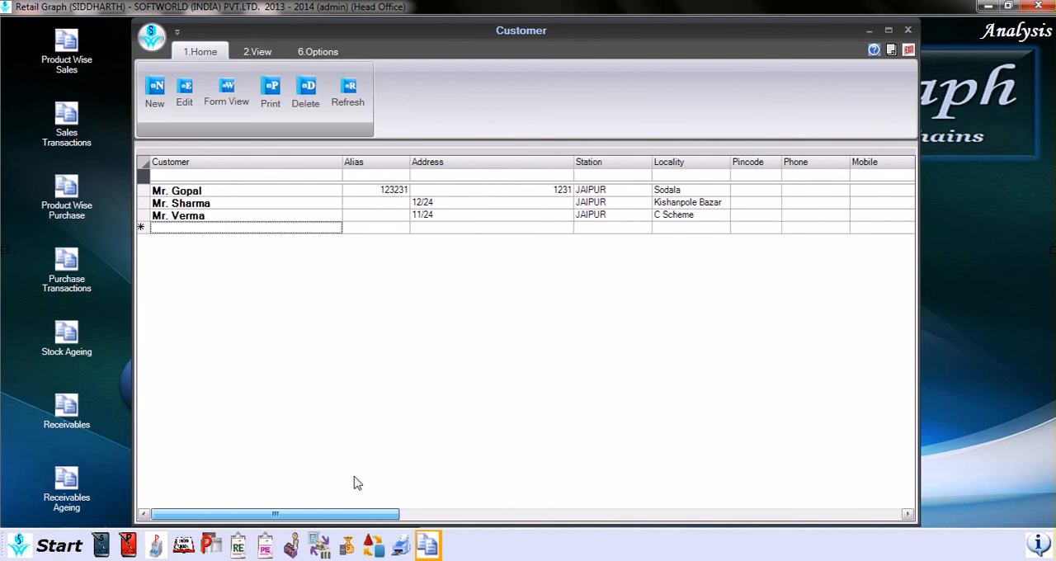
Step: Open the customer list's grid layout settings to review the column options, and leave them without saving
right_click(486, 200)
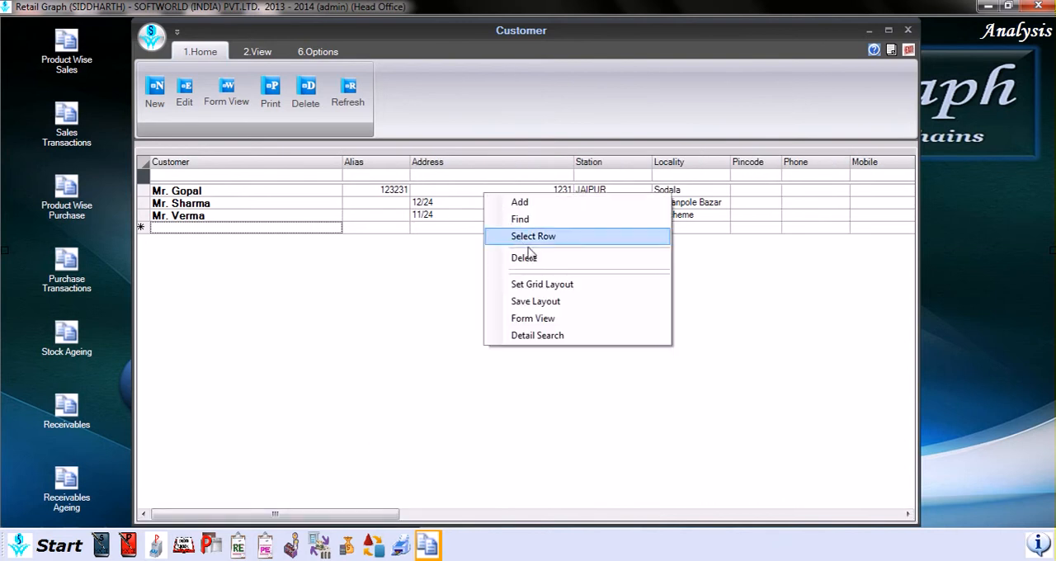
click(555, 288)
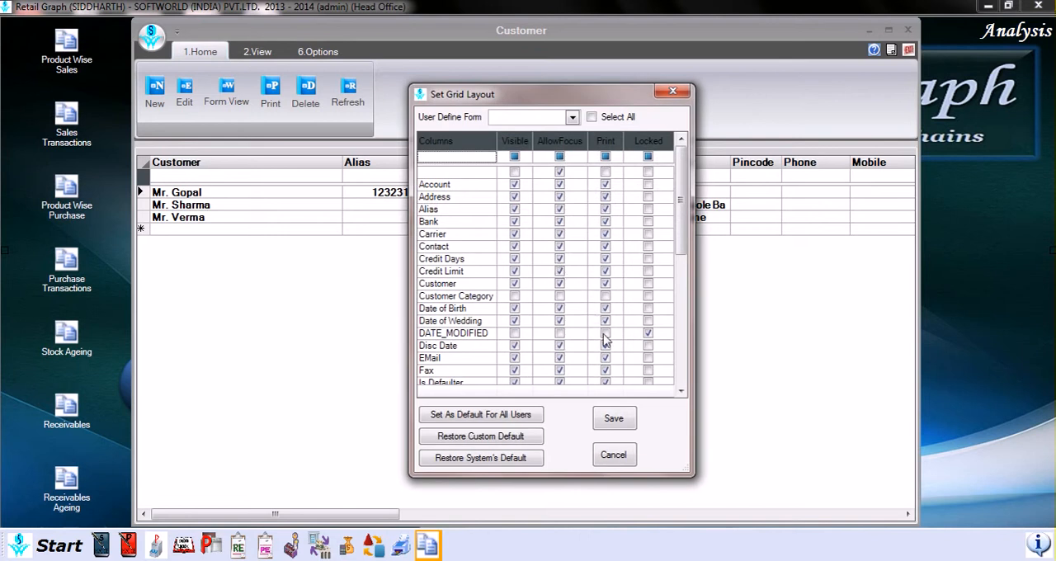
click(610, 456)
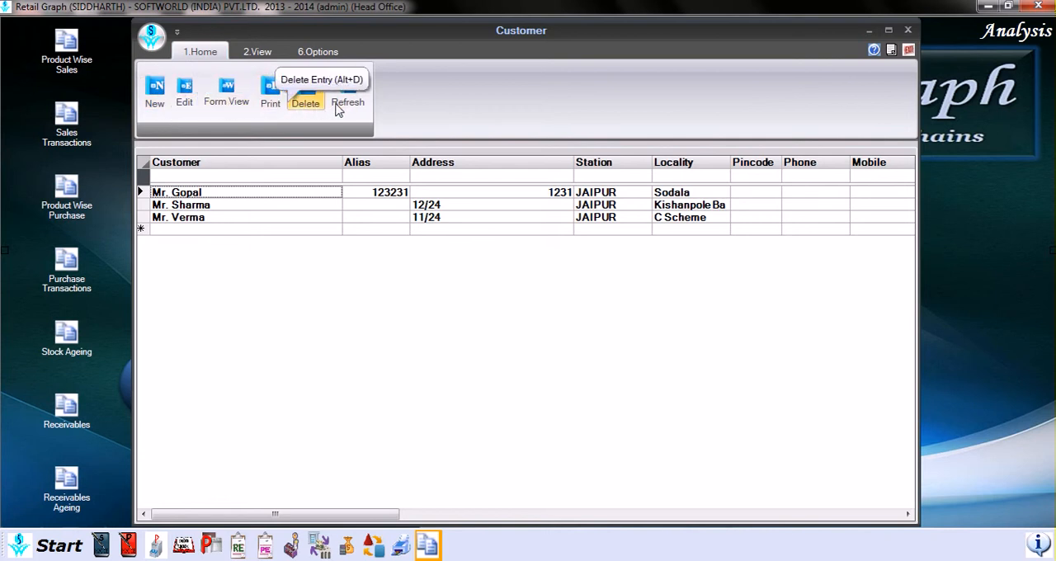
click(257, 53)
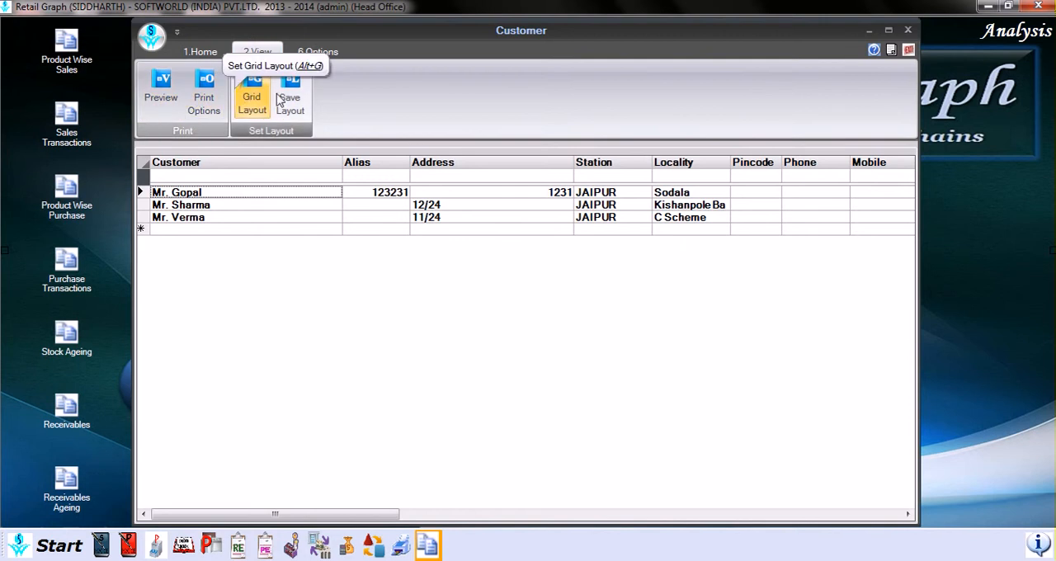
click(327, 54)
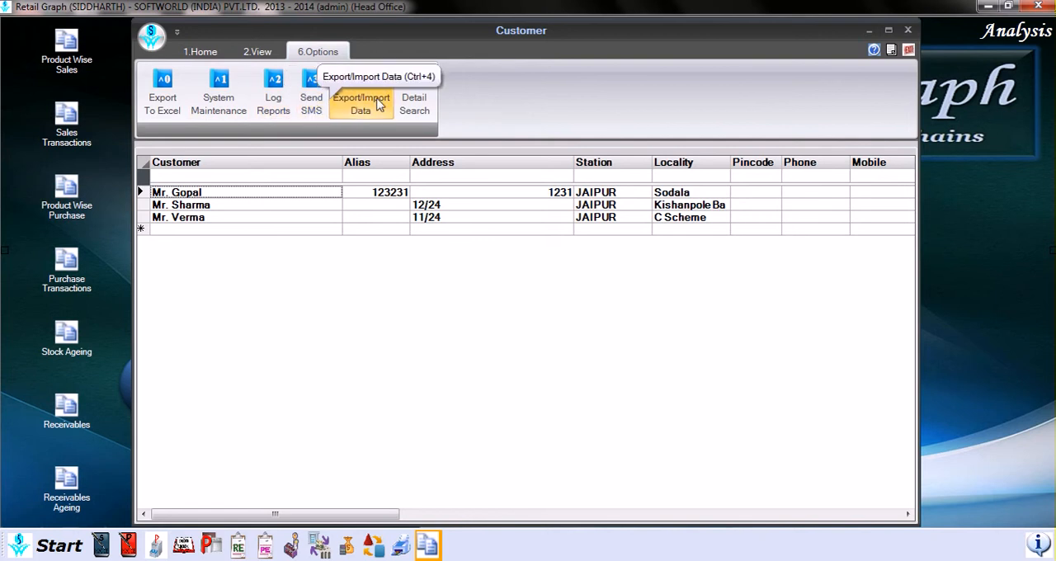
click(217, 56)
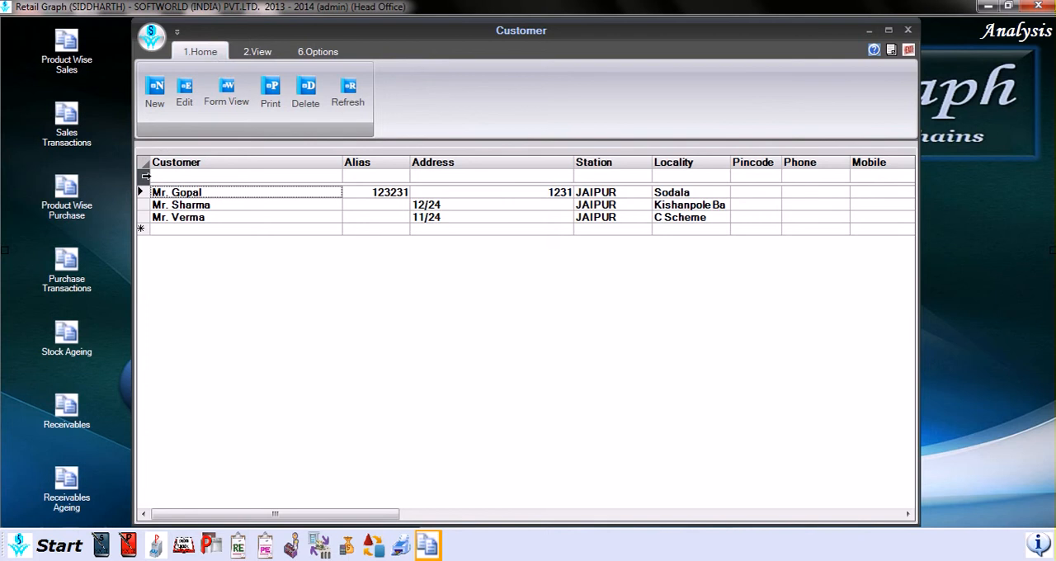
Step: Open a blank new customer form, view its price list and customer details pages, and close the form
click(154, 93)
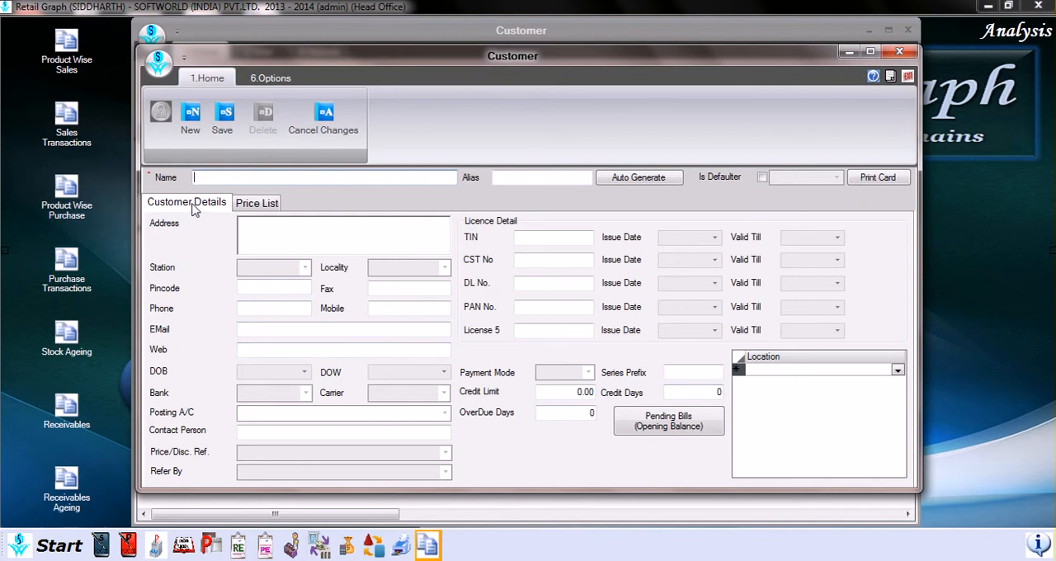
click(250, 206)
click(198, 207)
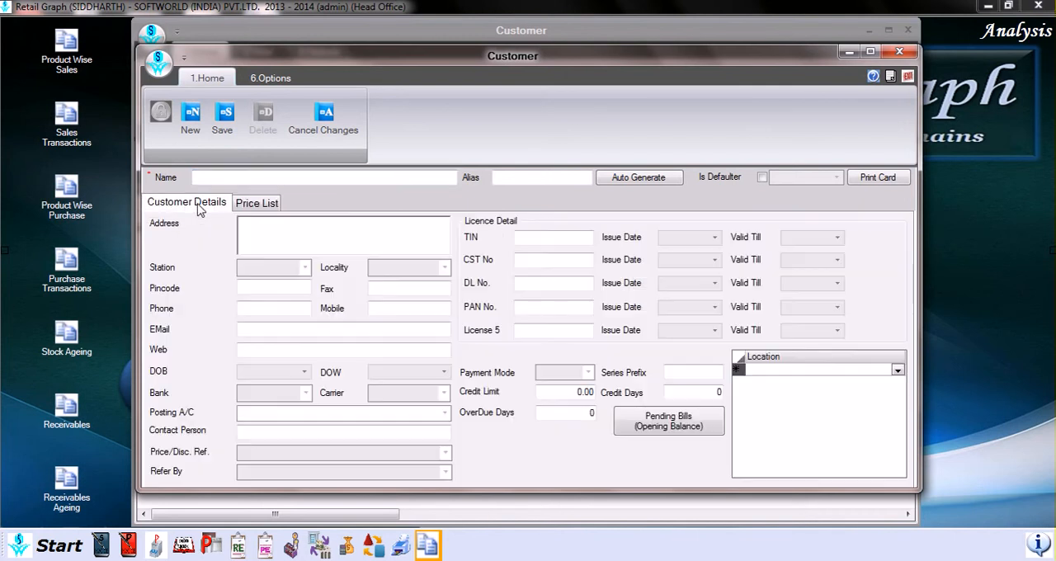
click(899, 51)
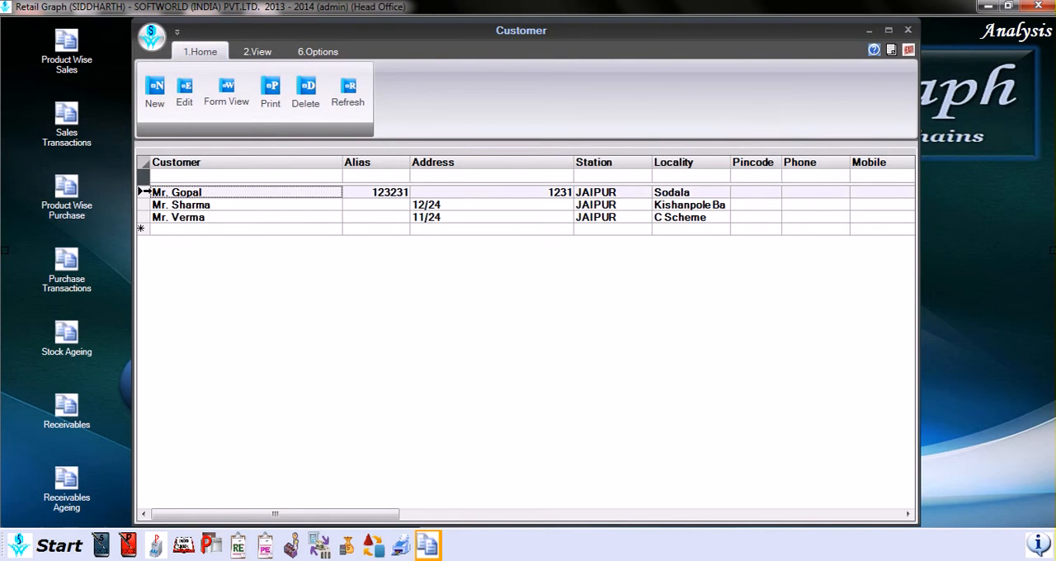
Step: Open the first customer's record for editing, and switch its Is Defaulter flag on and back off
click(183, 93)
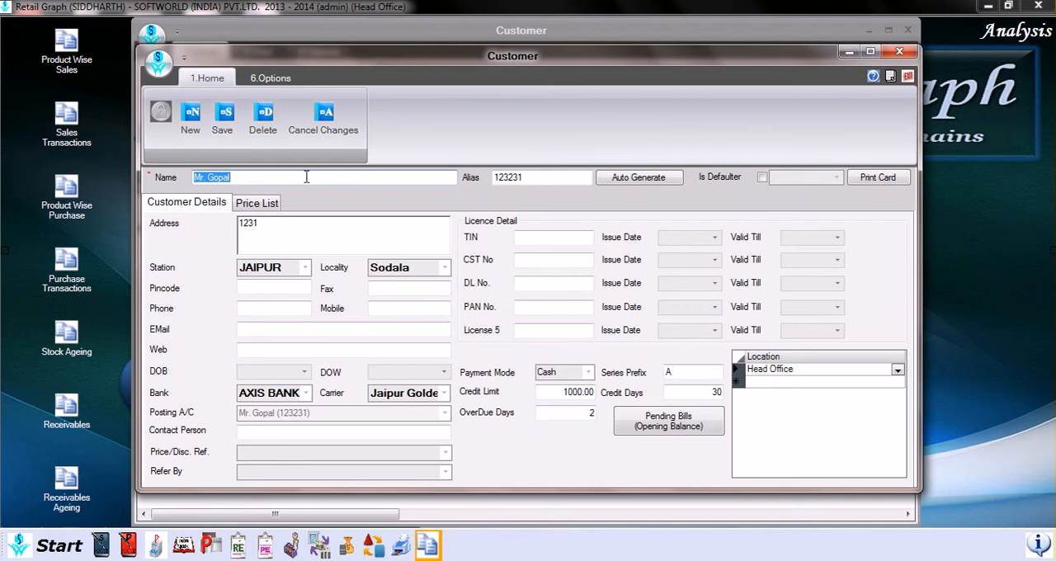
click(763, 179)
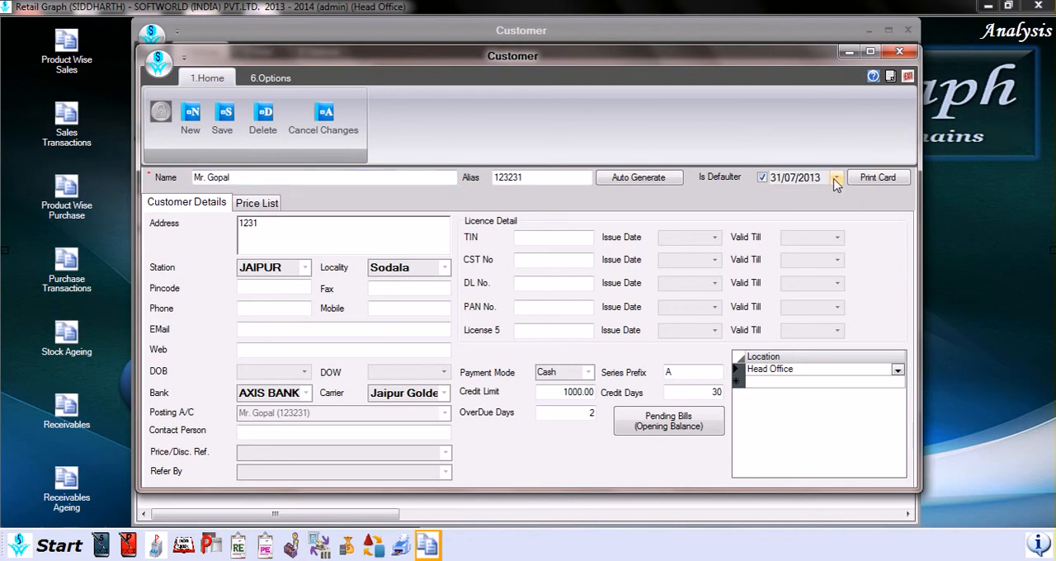
click(763, 179)
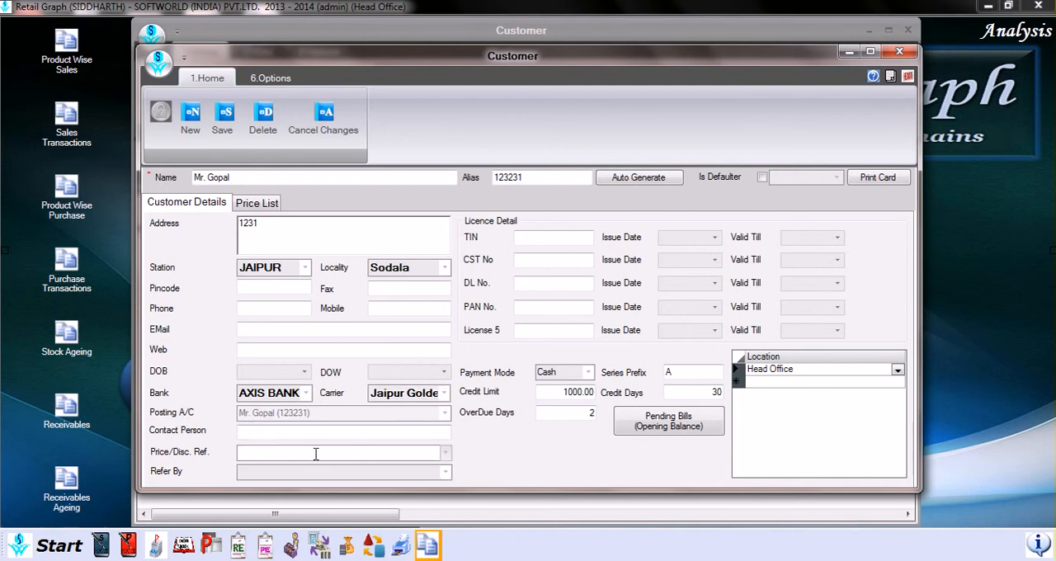
Step: View the choices offered for the customer's Price/Disc. Ref. and Refer By fields without selecting any
click(445, 454)
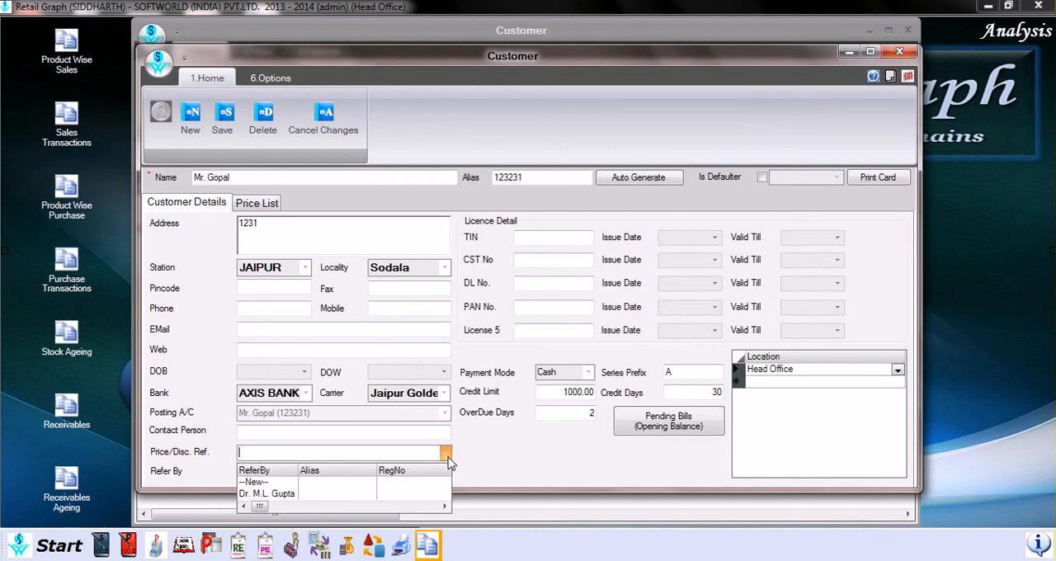
click(443, 459)
click(445, 472)
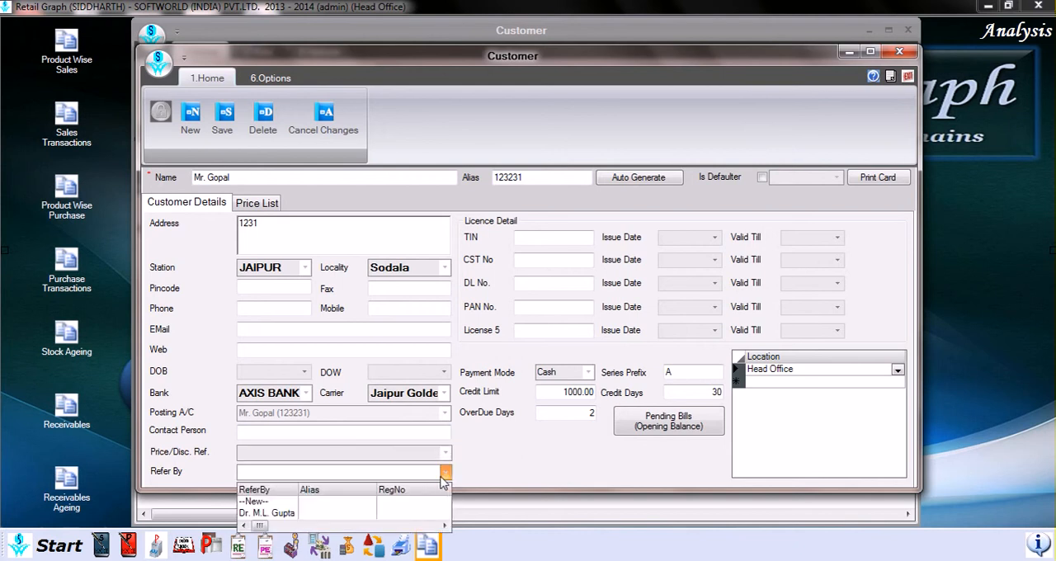
click(445, 476)
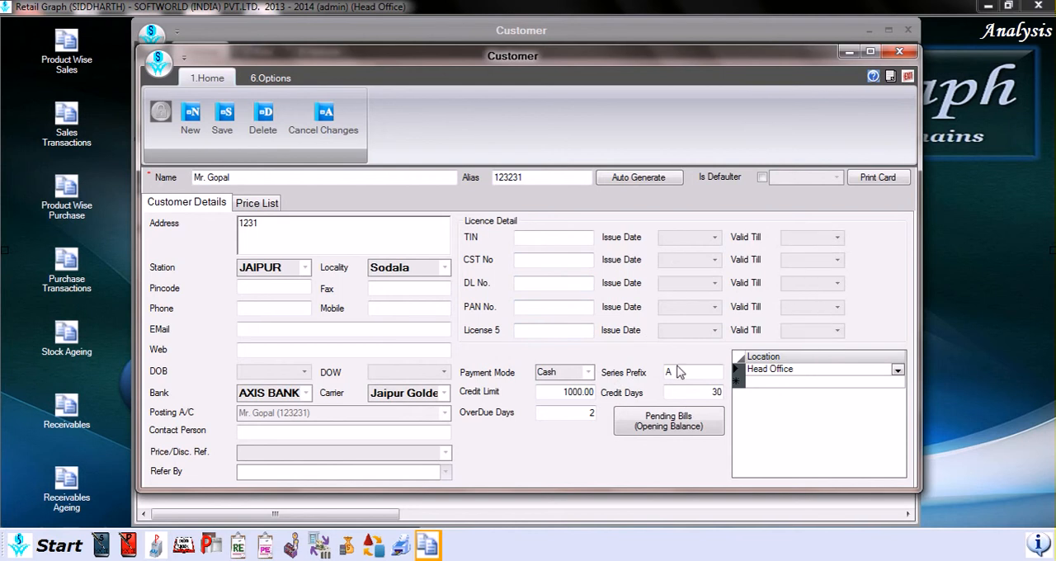
Step: Examine the payment mode, series prefix, credit limit and credit days in the customer's record
click(589, 376)
click(640, 376)
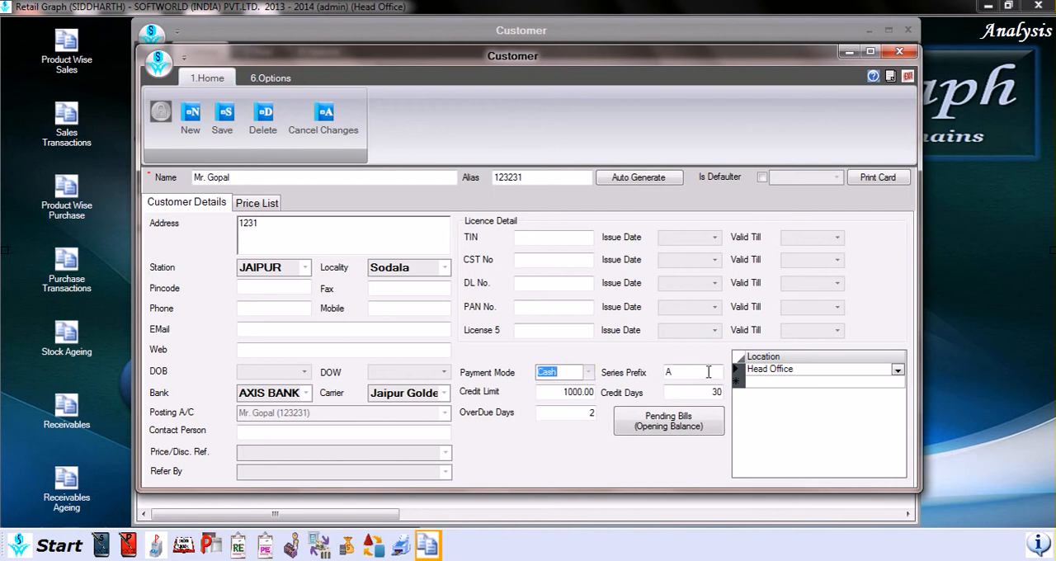
click(691, 375)
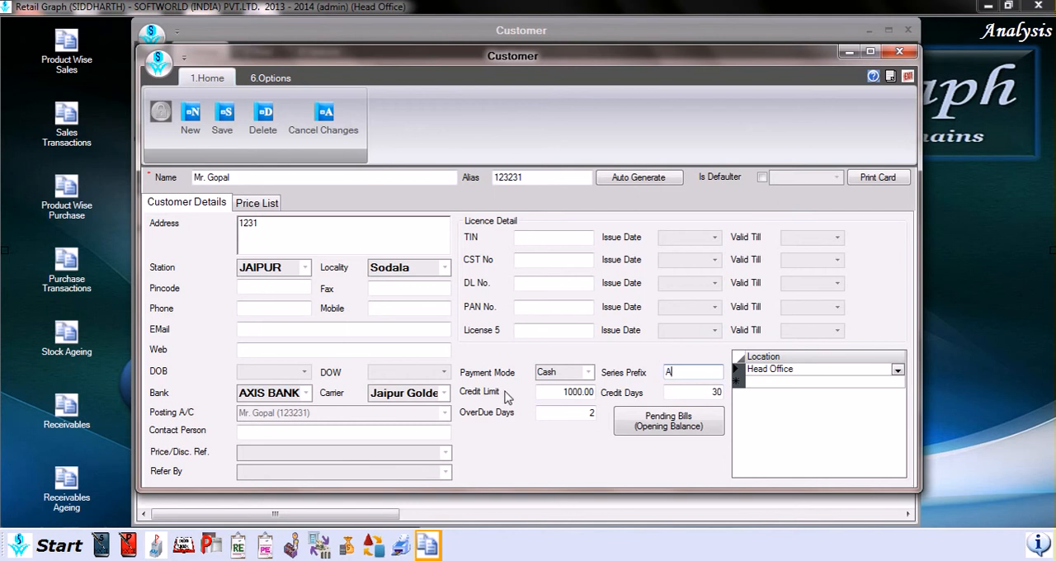
click(579, 391)
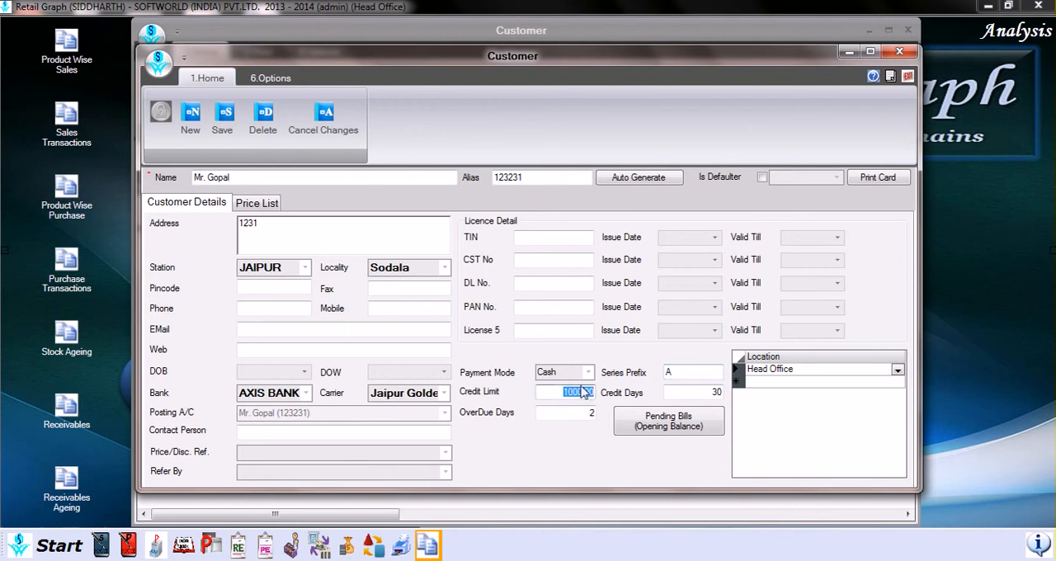
click(715, 393)
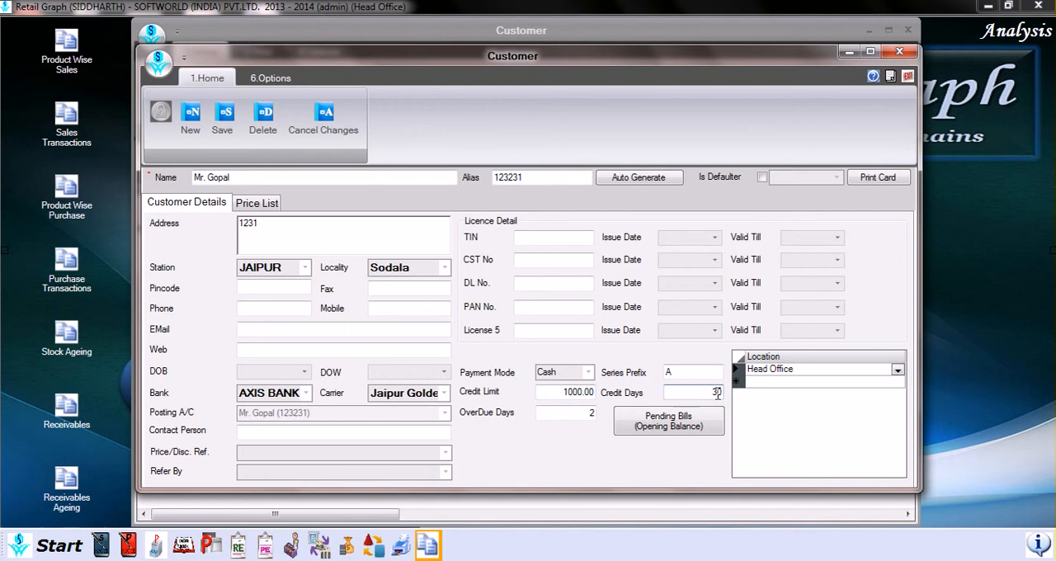
key(Tab)
Step: View the Pending Bills (Opening Balance) window from the customer's record and close it
click(672, 431)
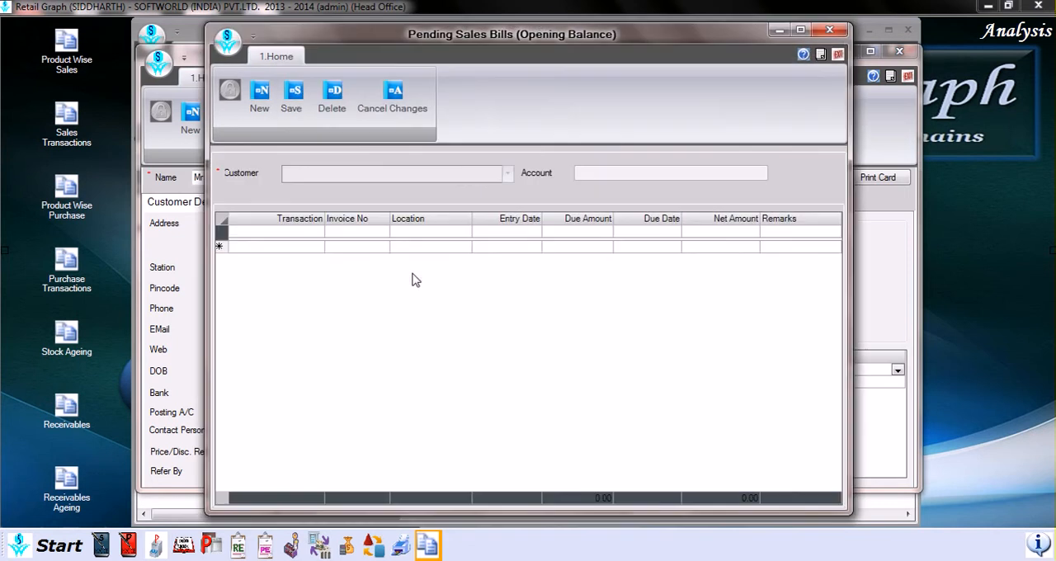
click(838, 54)
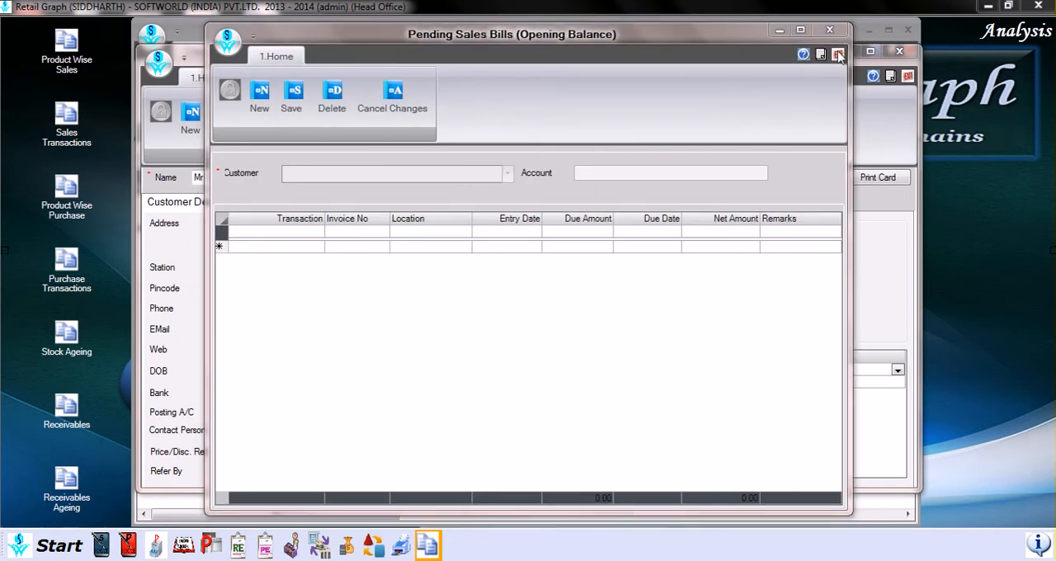
click(506, 334)
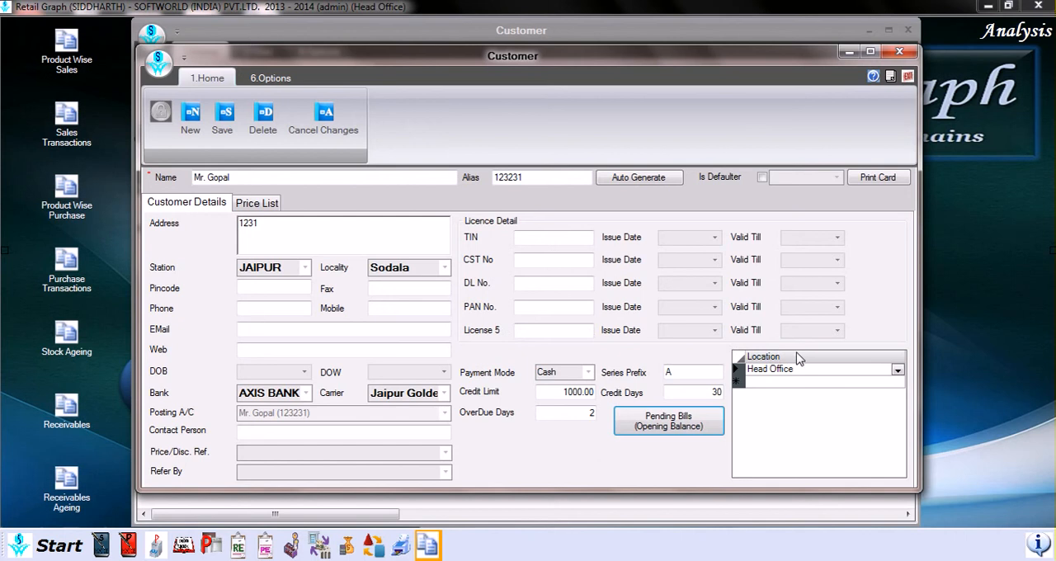
Step: View the locations that can be assigned to the customer without changing the assigned one
click(898, 369)
click(898, 370)
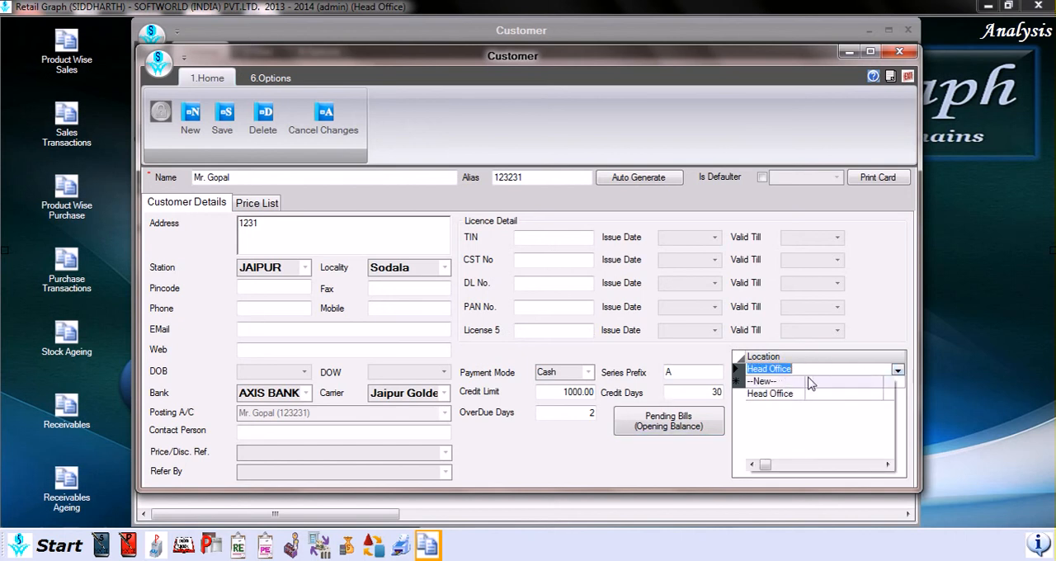
click(897, 370)
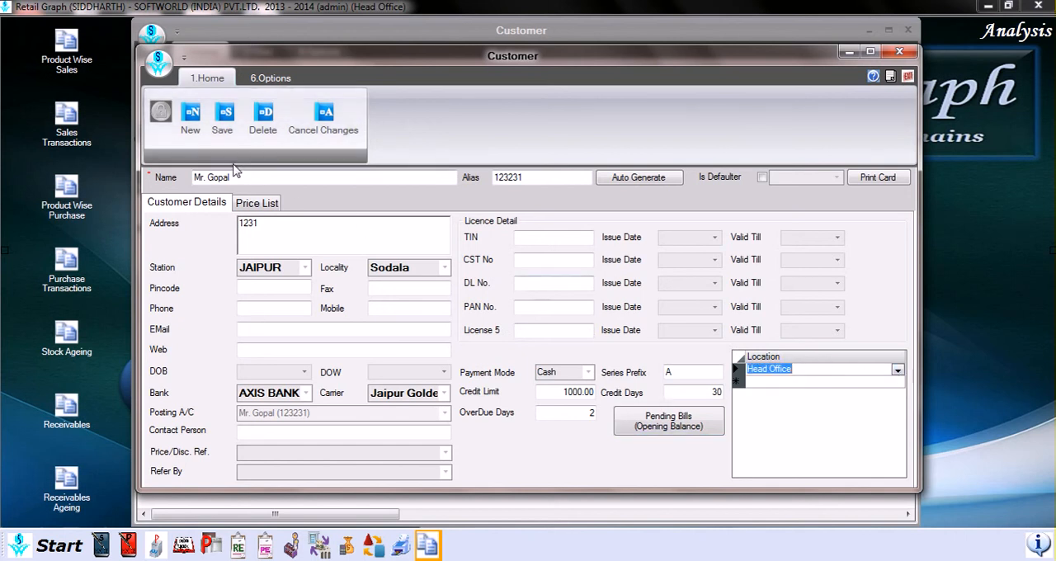
Step: Fill the customer's price list by copying product rates from the second customer in the list
click(263, 205)
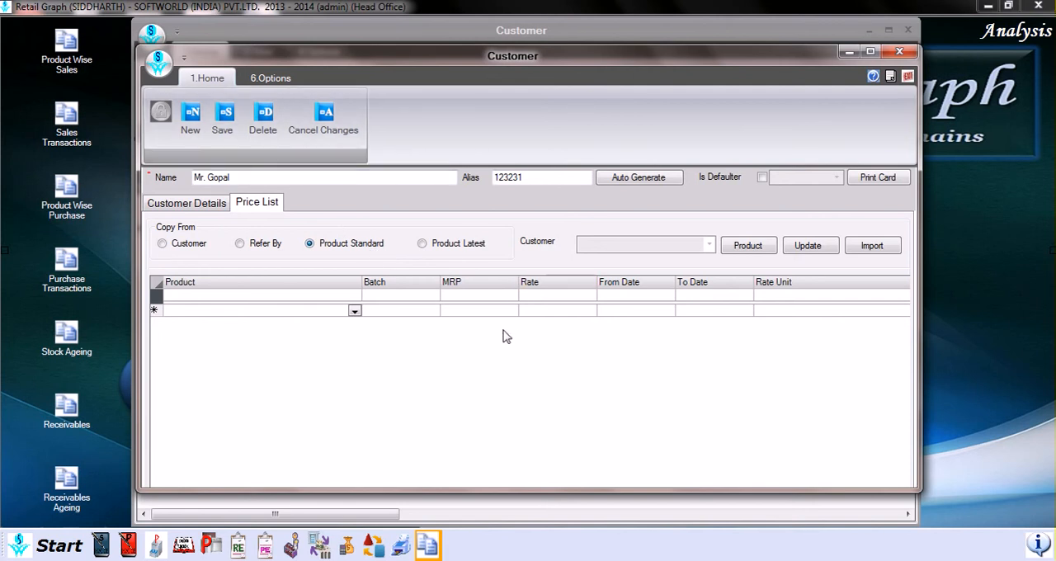
click(182, 247)
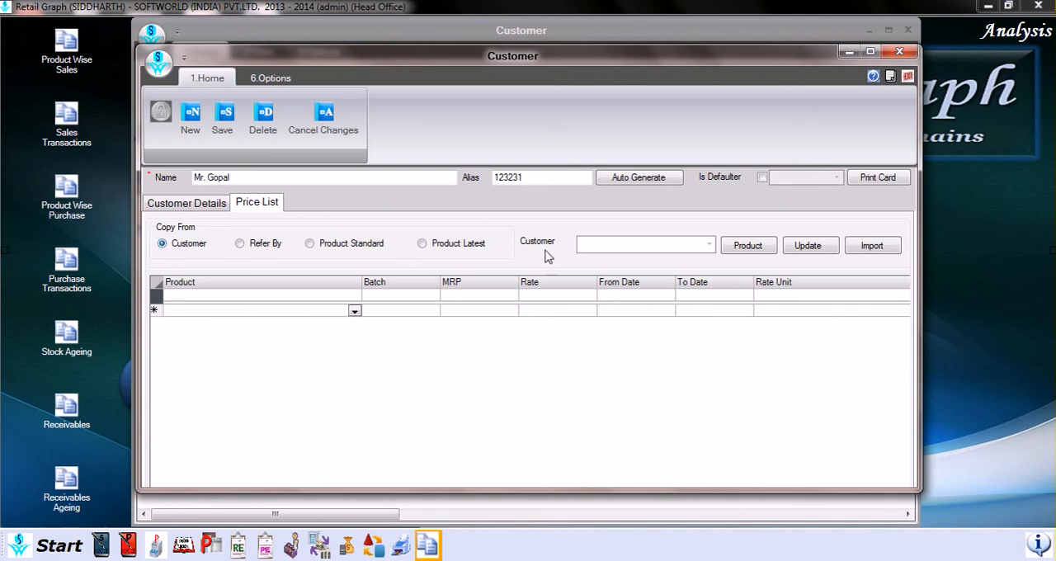
click(709, 247)
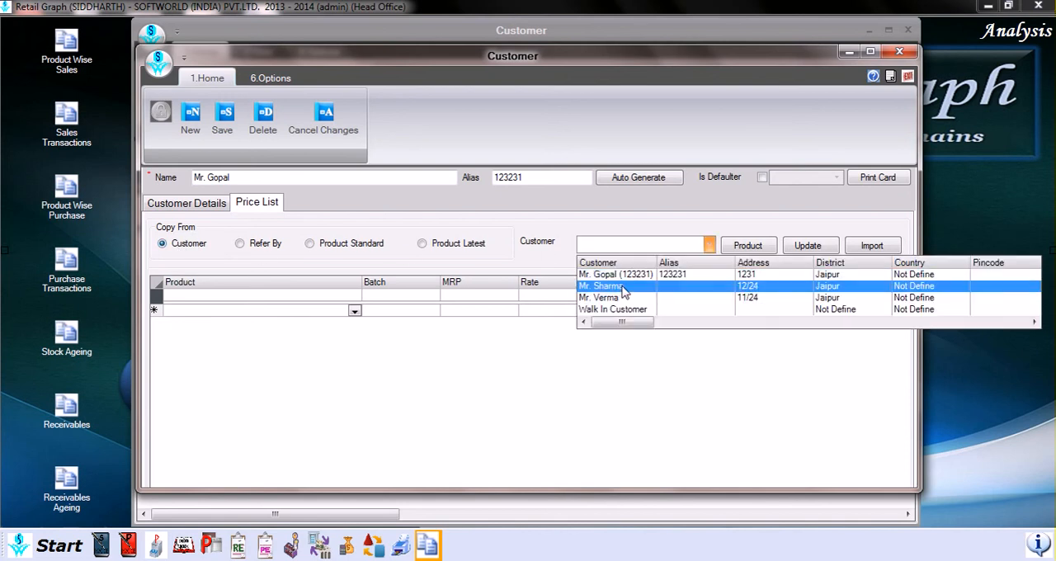
click(623, 288)
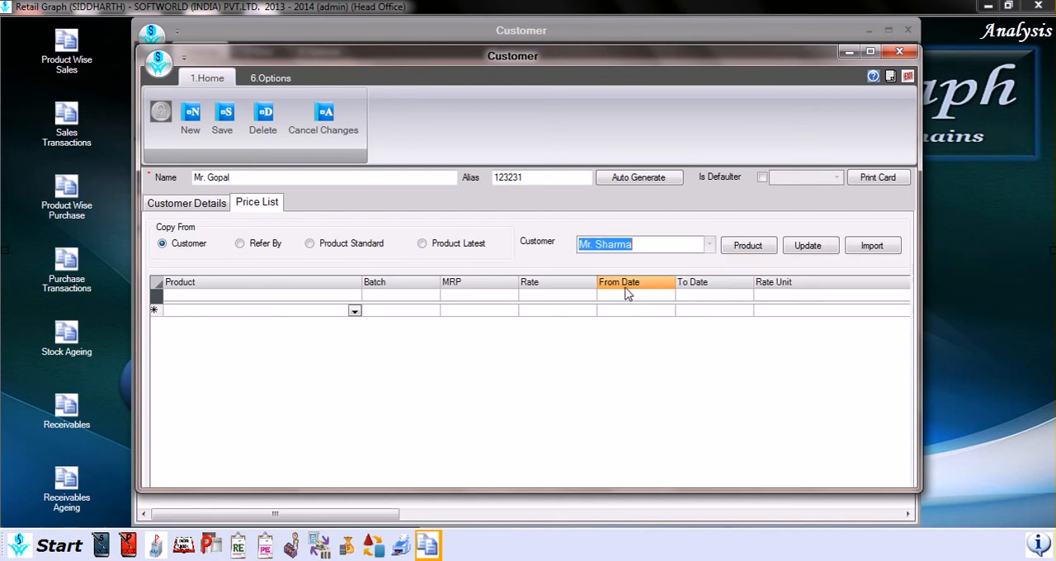
click(812, 248)
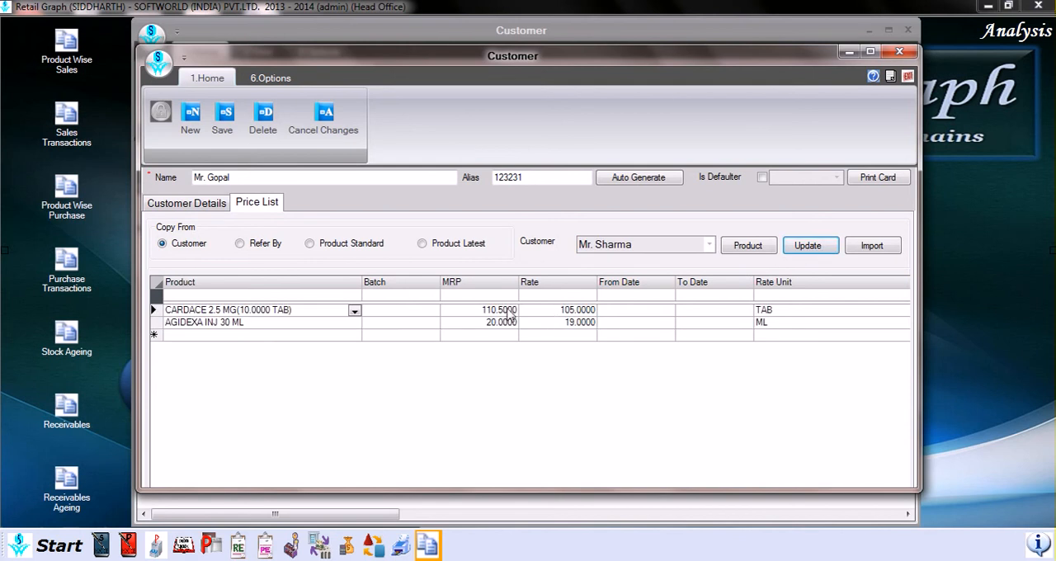
Step: View the Refer By choices as a copy source for the price list, and switch the source to Product Standard
click(263, 250)
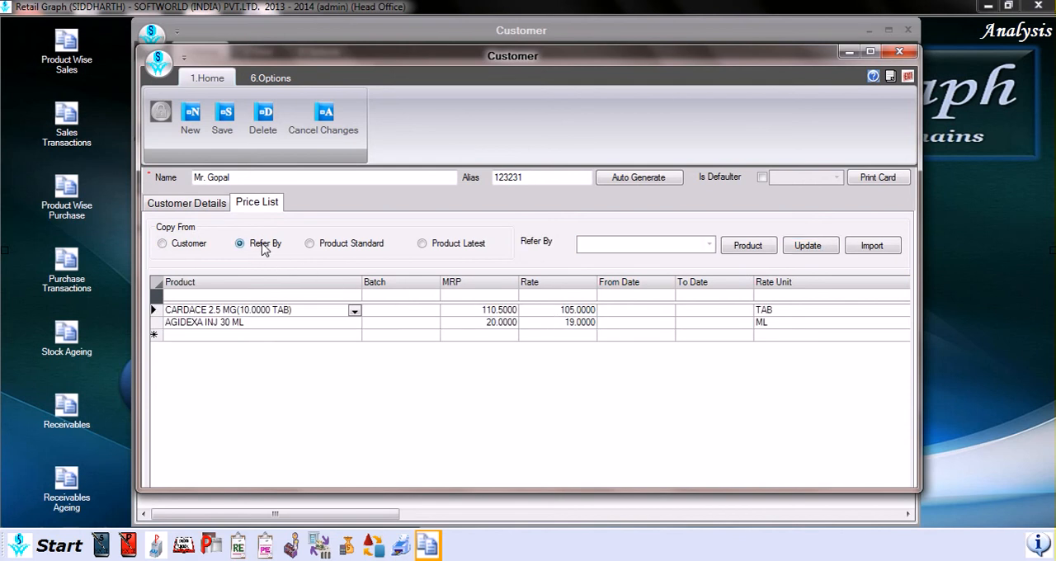
click(709, 245)
click(711, 250)
click(331, 250)
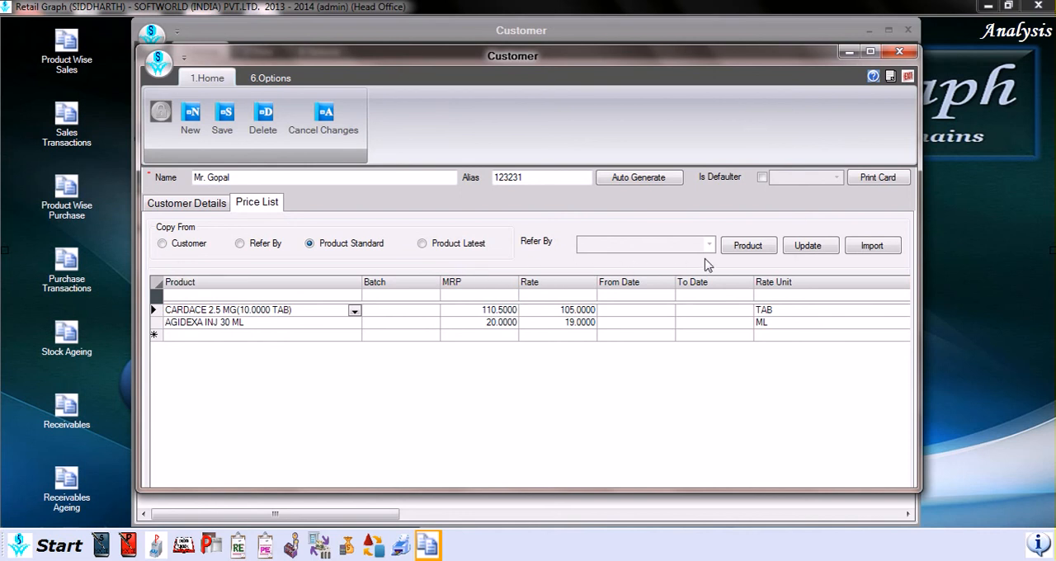
Step: View the price list's Product Filter window and the Excel file import dialog, closing each without choosing anything
click(748, 245)
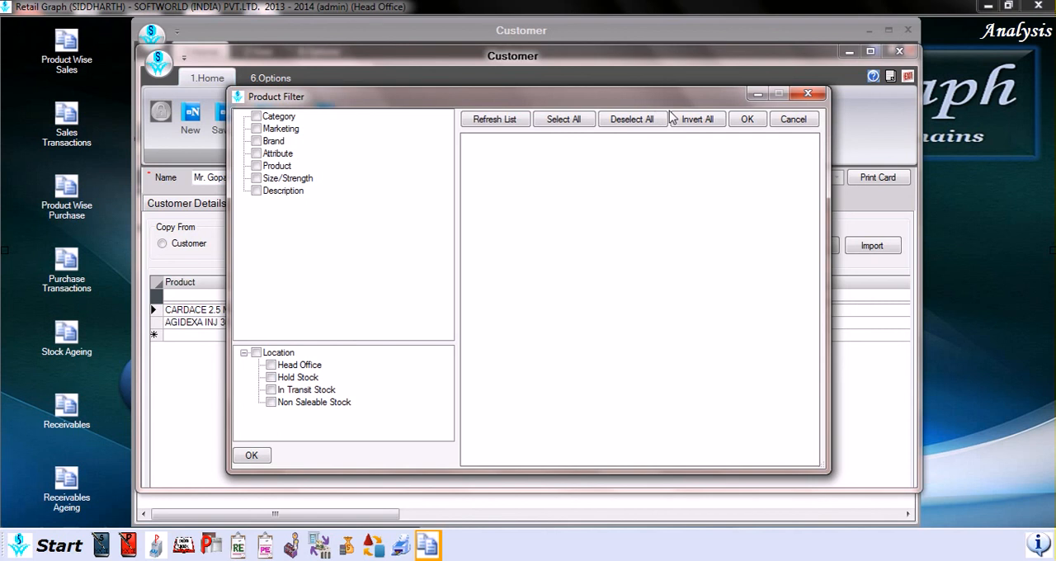
click(809, 96)
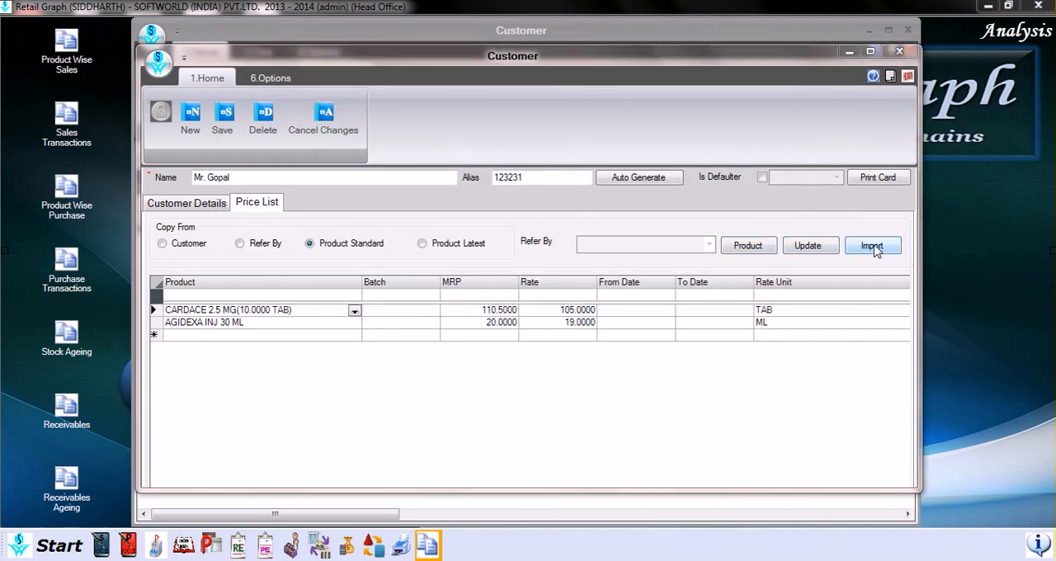
click(876, 249)
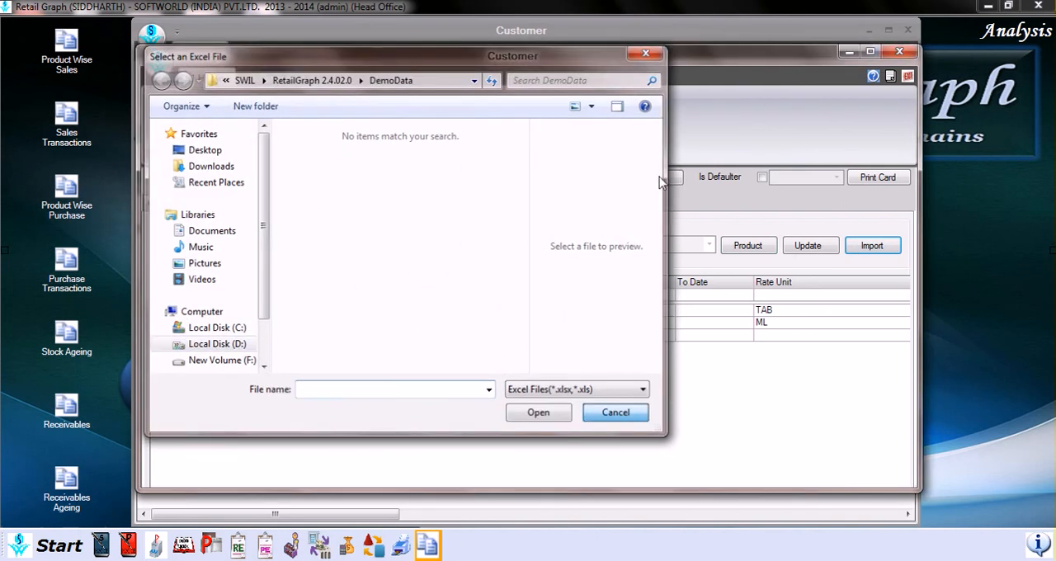
click(617, 414)
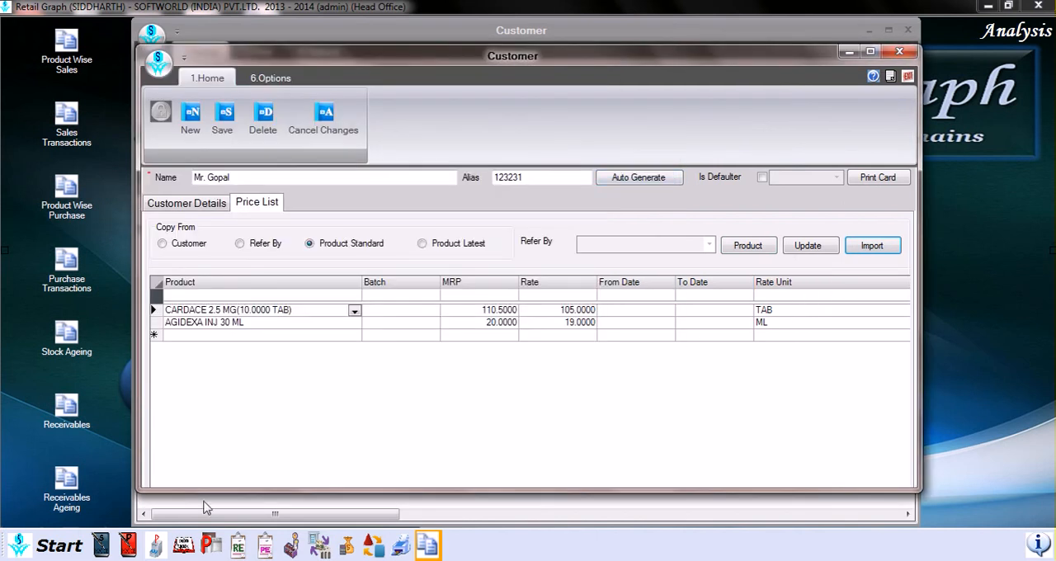
Step: Return to the customer's general details and save the customer record
click(187, 206)
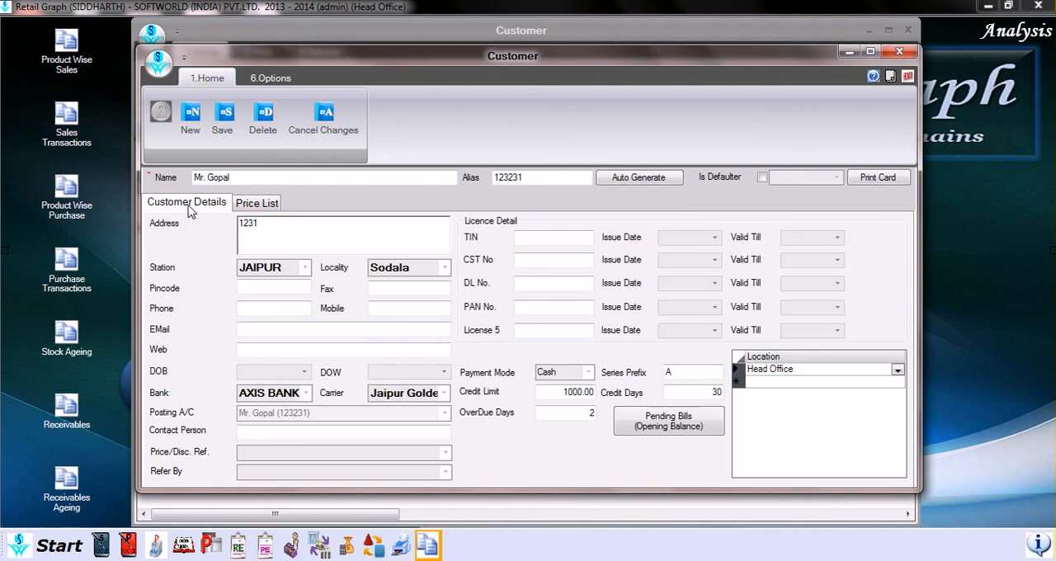
click(224, 131)
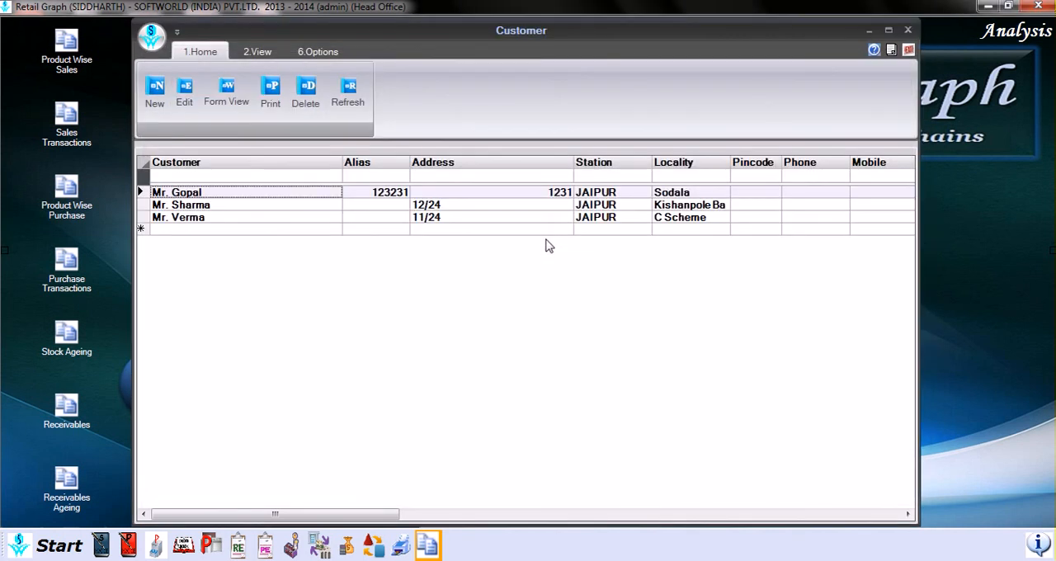